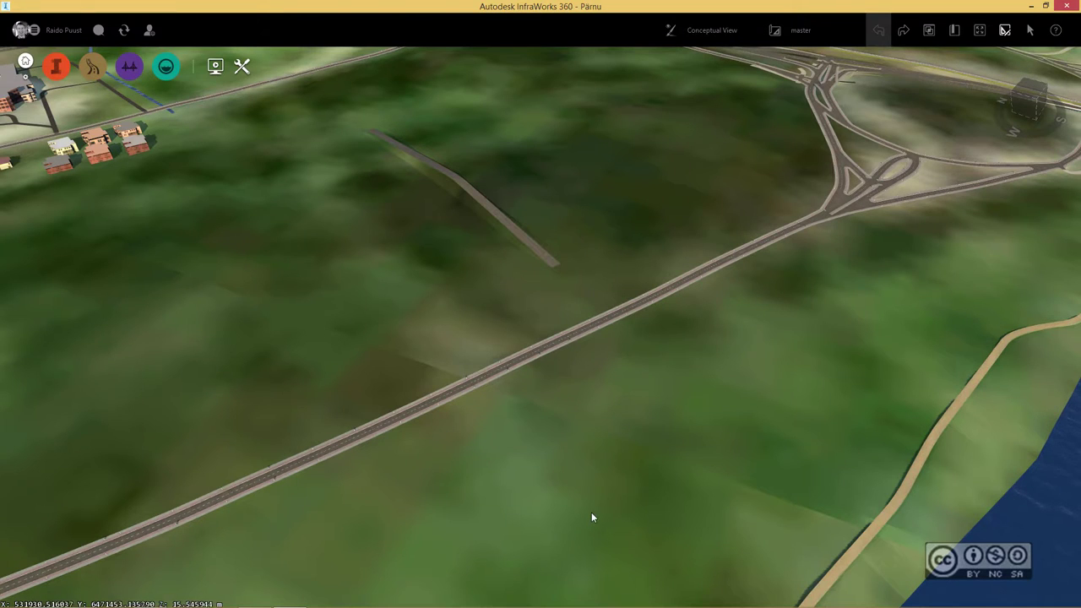
Sketch a 369.4 m Two Lanes component road from the railway side to the shoreline
middle_click_drag(490, 515, 628, 385)
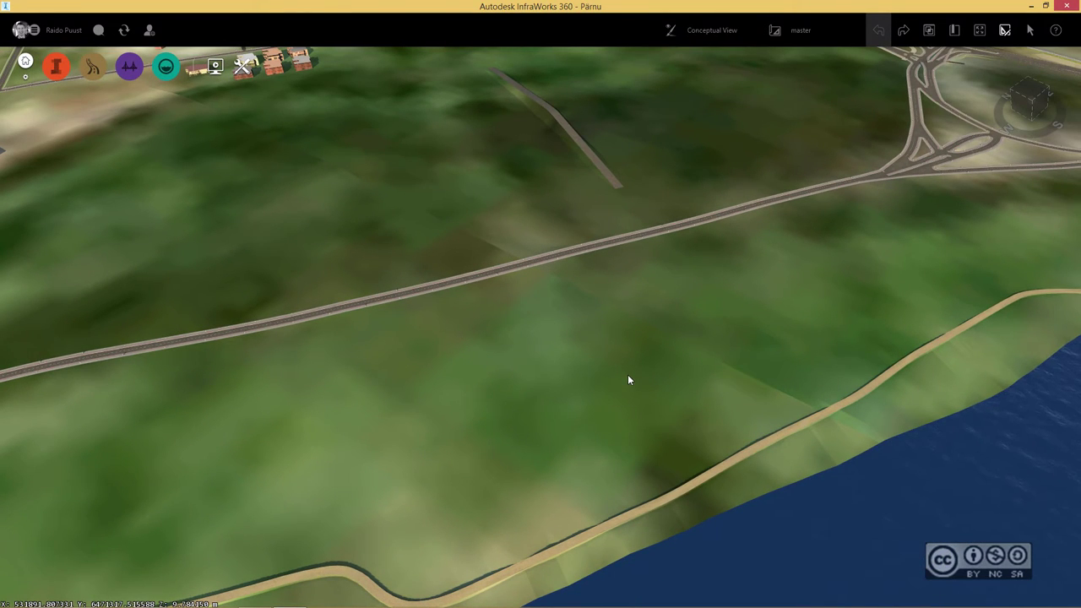
left_click(95, 69)
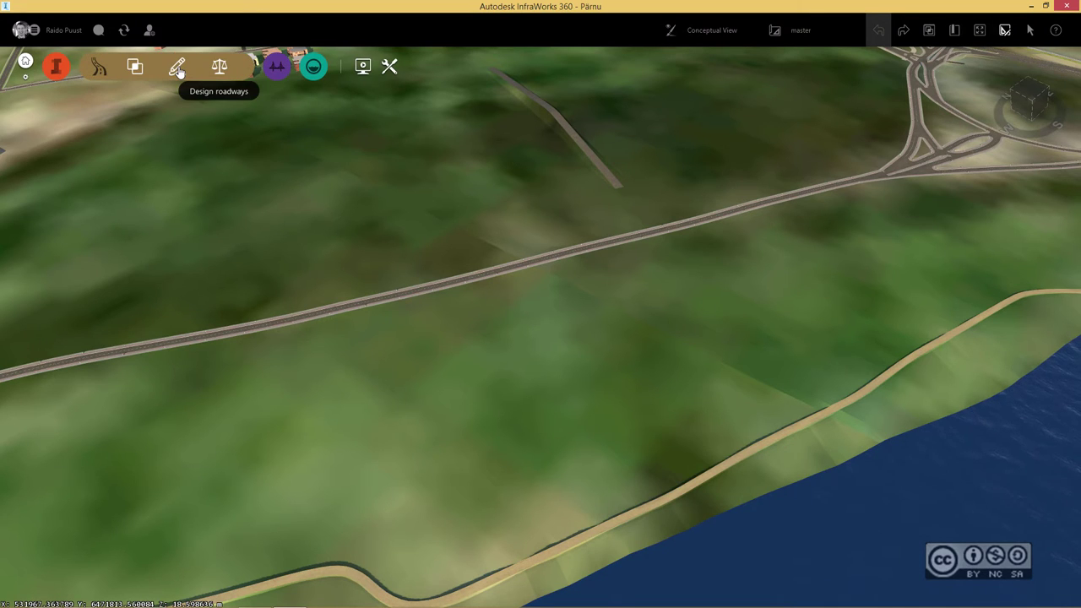
left_click(178, 71)
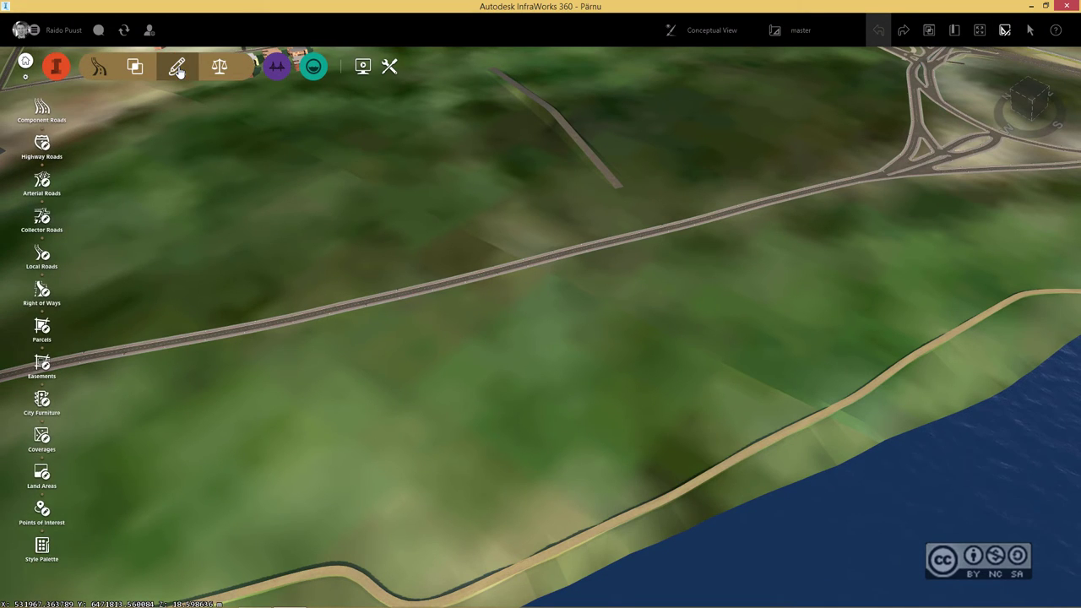
left_click(40, 109)
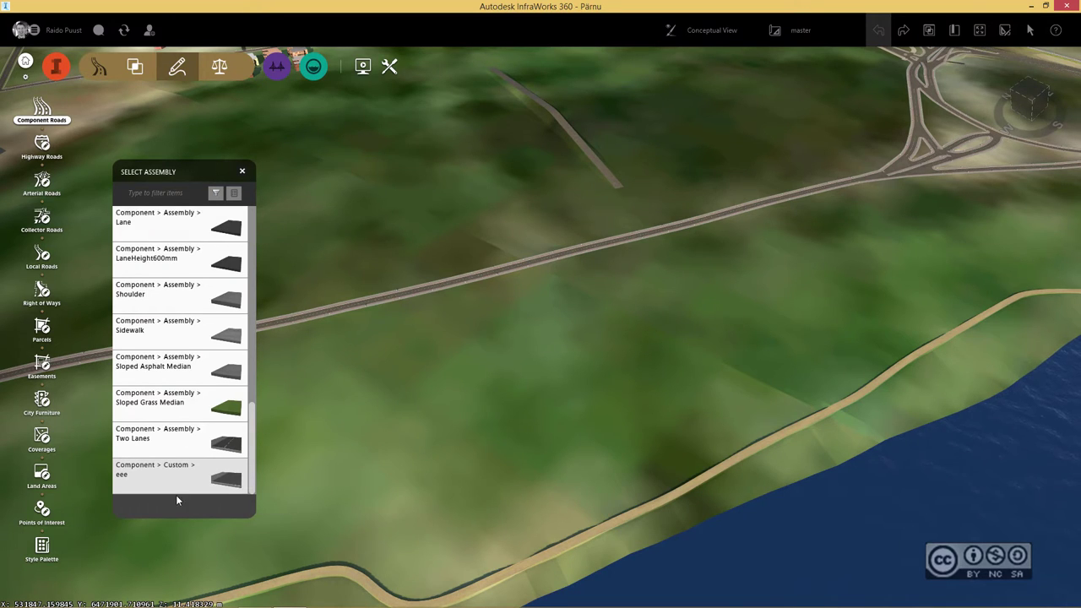
left_click(162, 435)
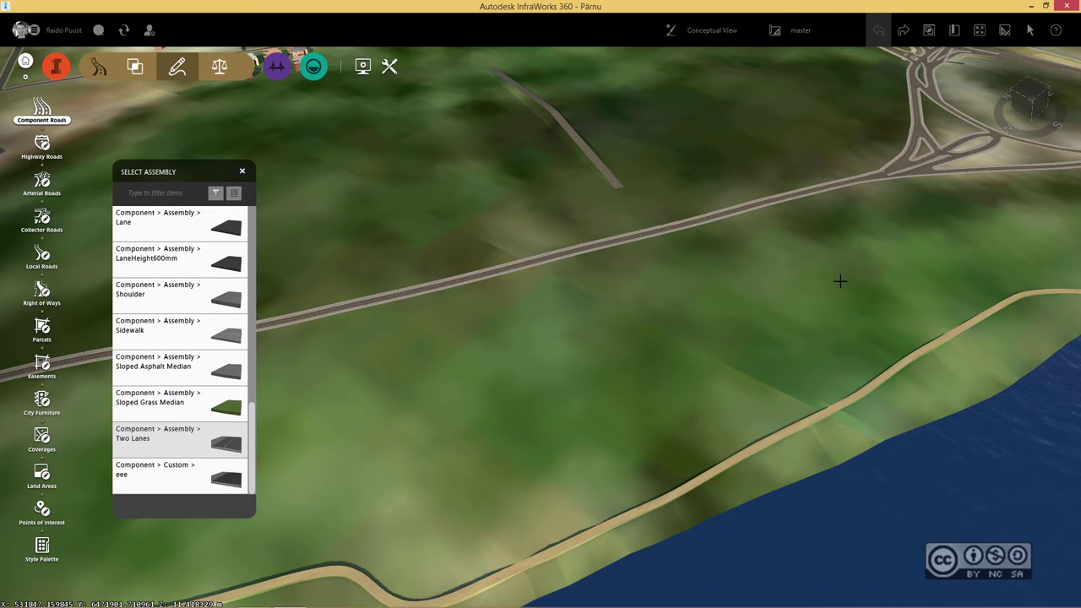
left_click(882, 266)
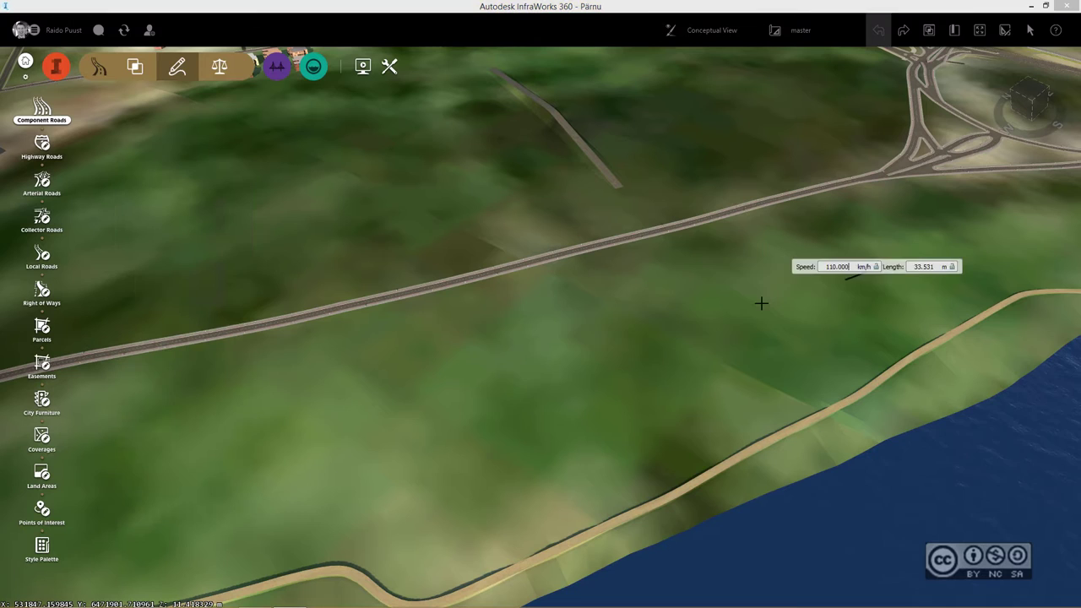
double_click(284, 443)
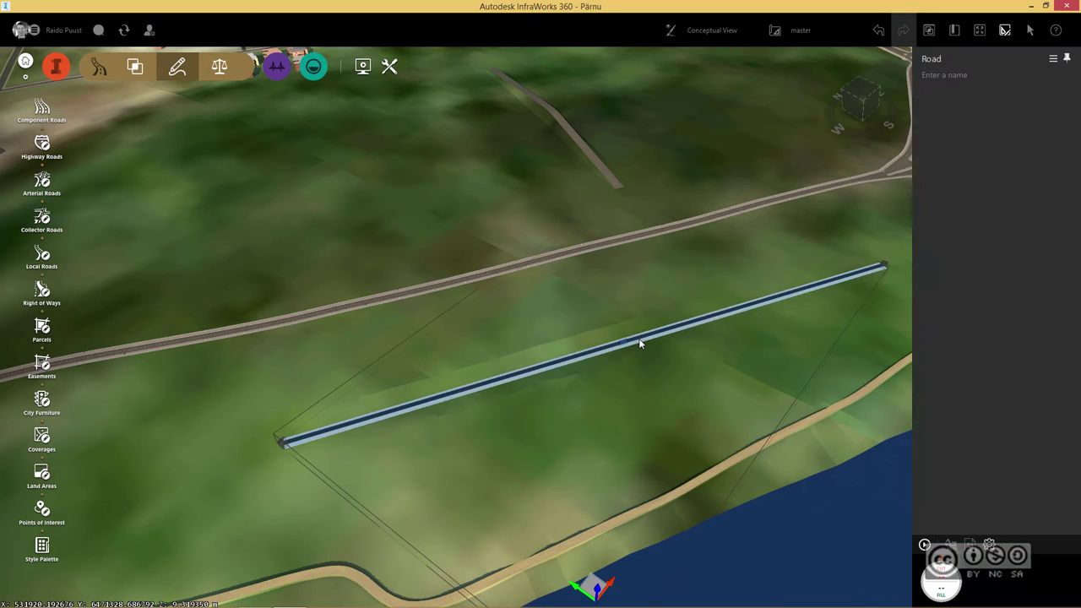
left_click(639, 341)
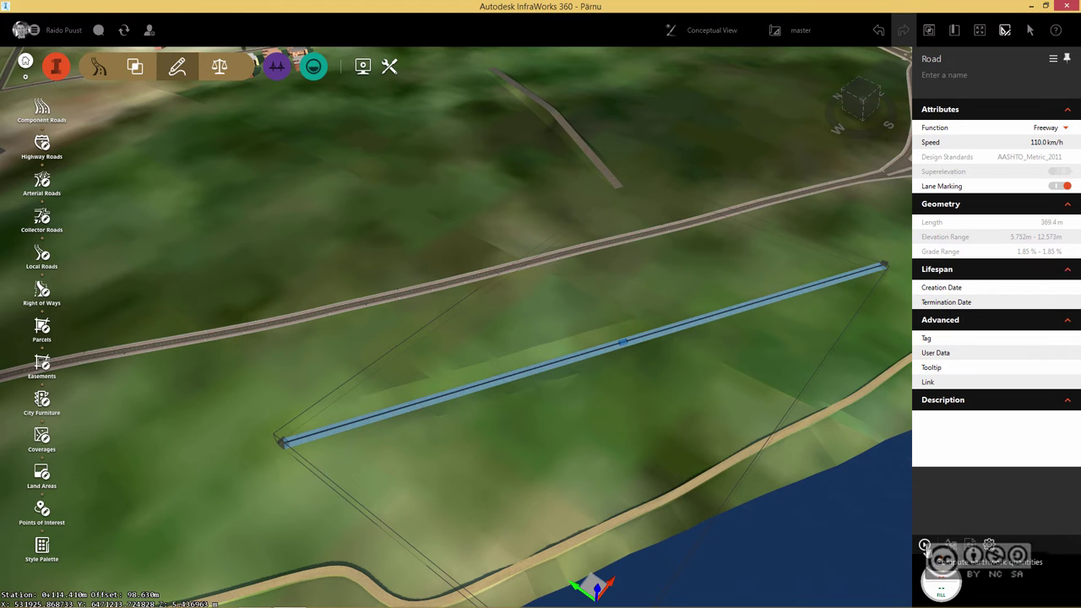
left_click(925, 545)
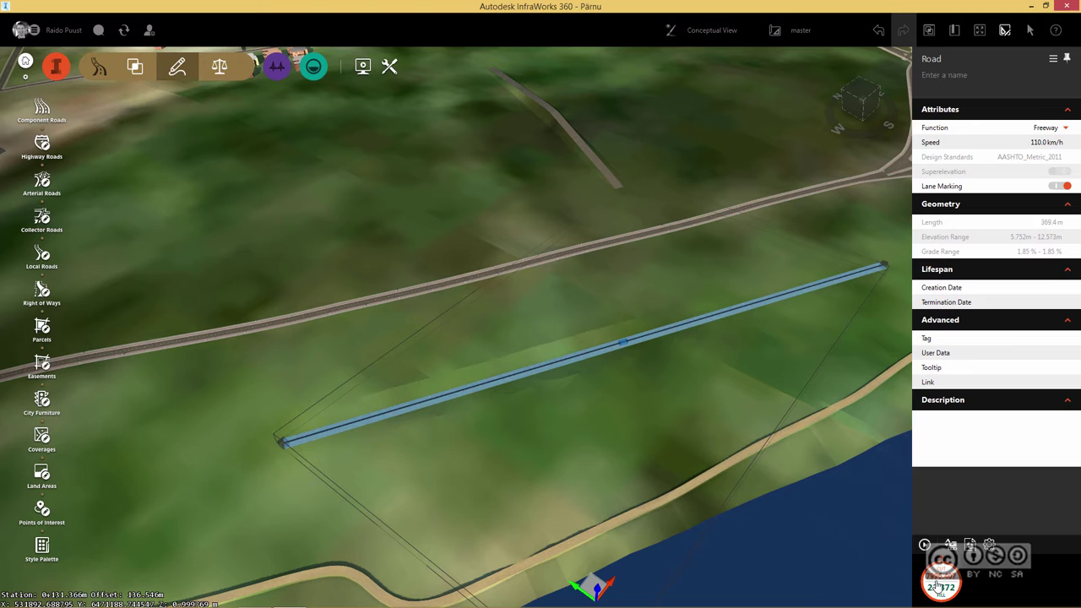
left_click(622, 411)
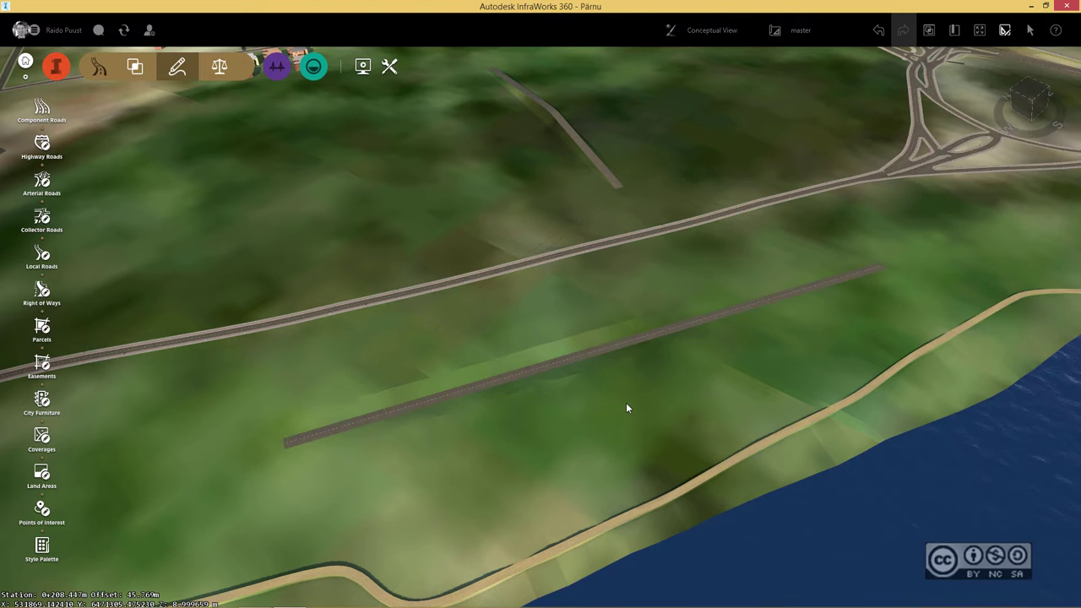
left_click(615, 344)
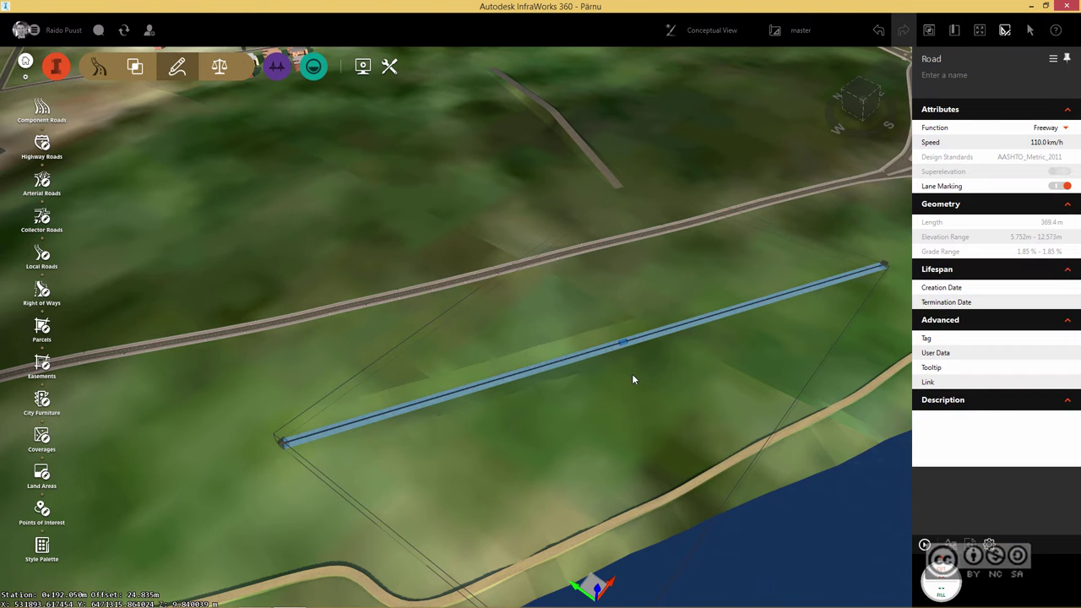
Add a PI at mid-road and set its elevation to 15 m
middle_click_drag(647, 371, 624, 333, "shift")
right_click(623, 334)
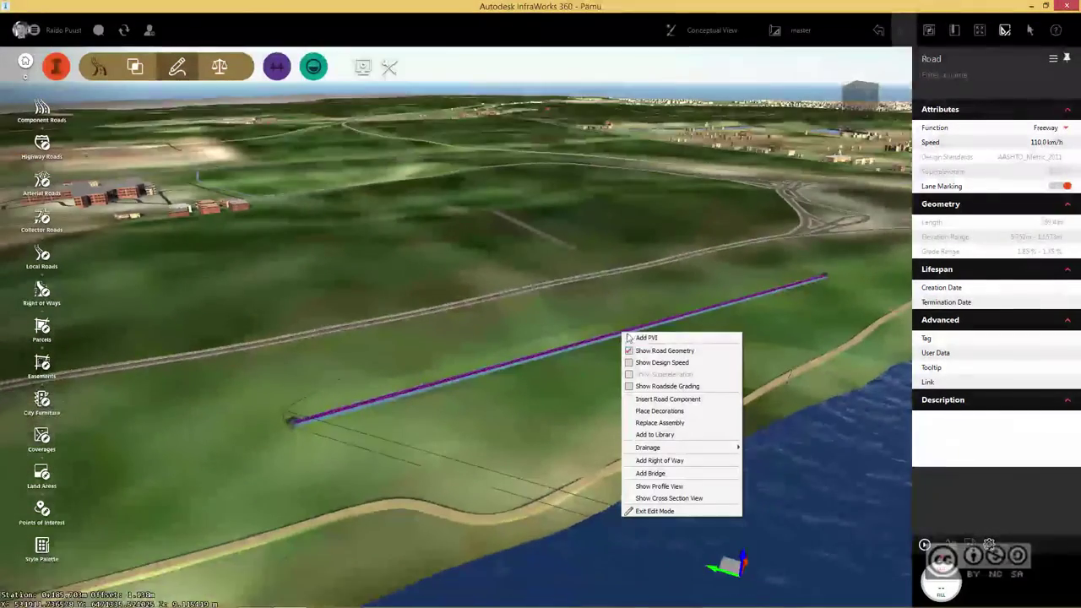
left_click(647, 338)
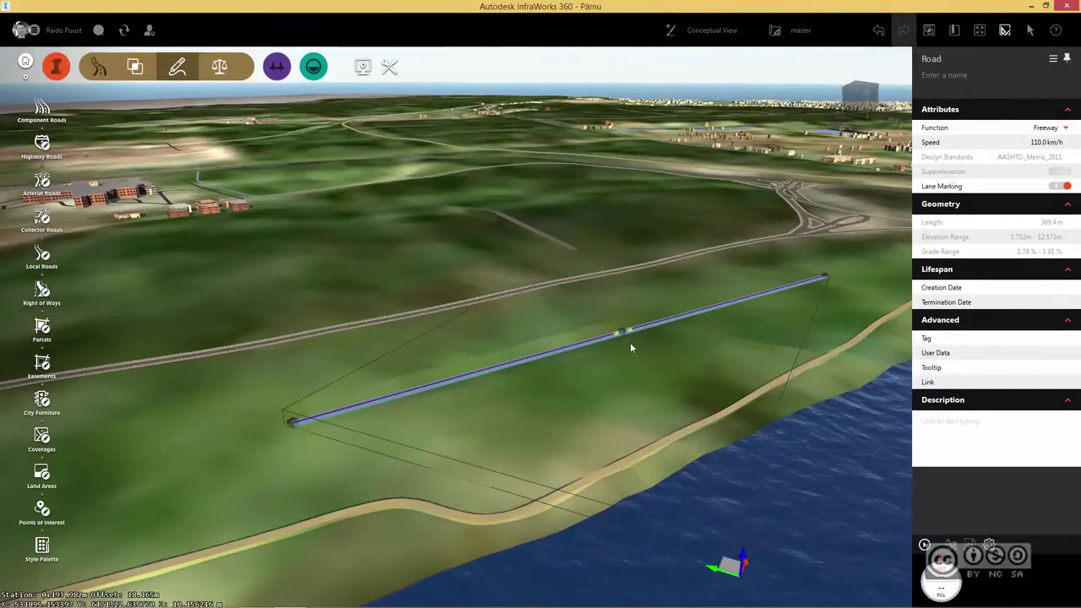
left_click(623, 333)
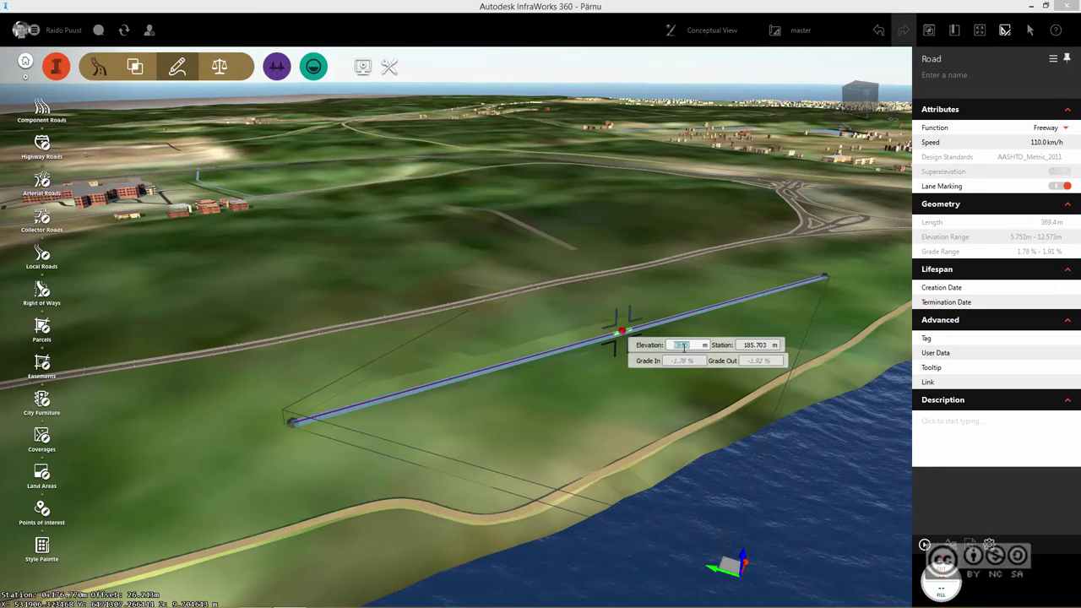
type("15")
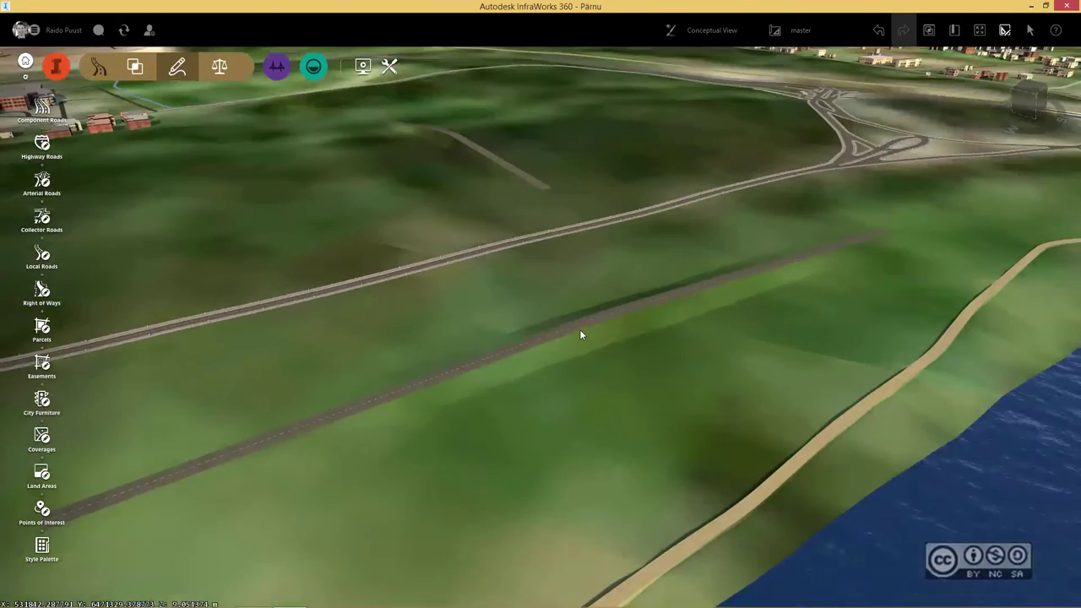
left_click(583, 325)
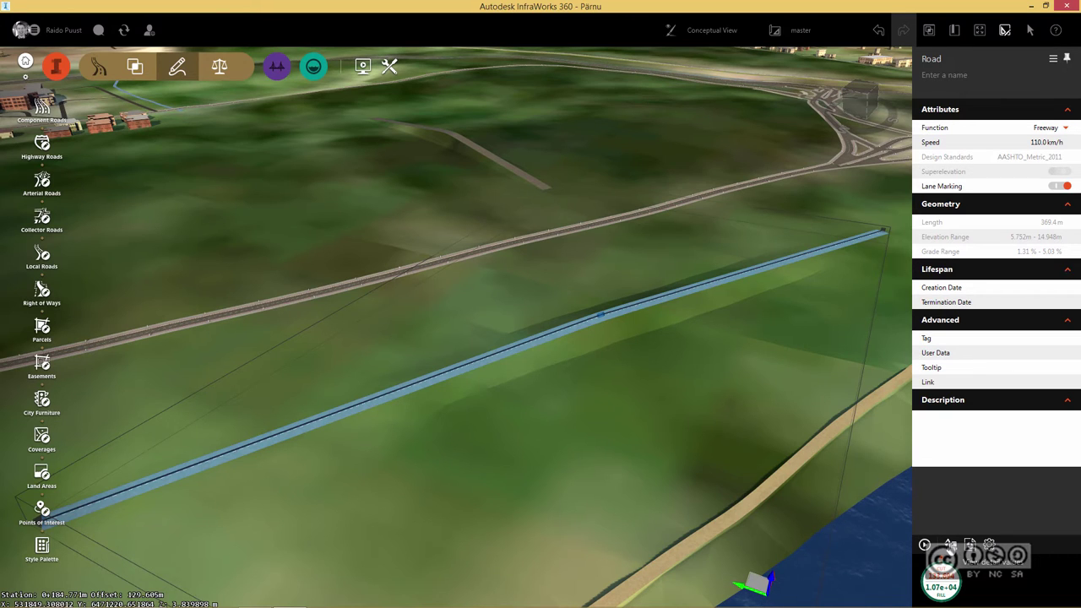
Compute the road's cut and fill quantities and review the earthwork settings, leaving them unchanged
left_click(950, 545)
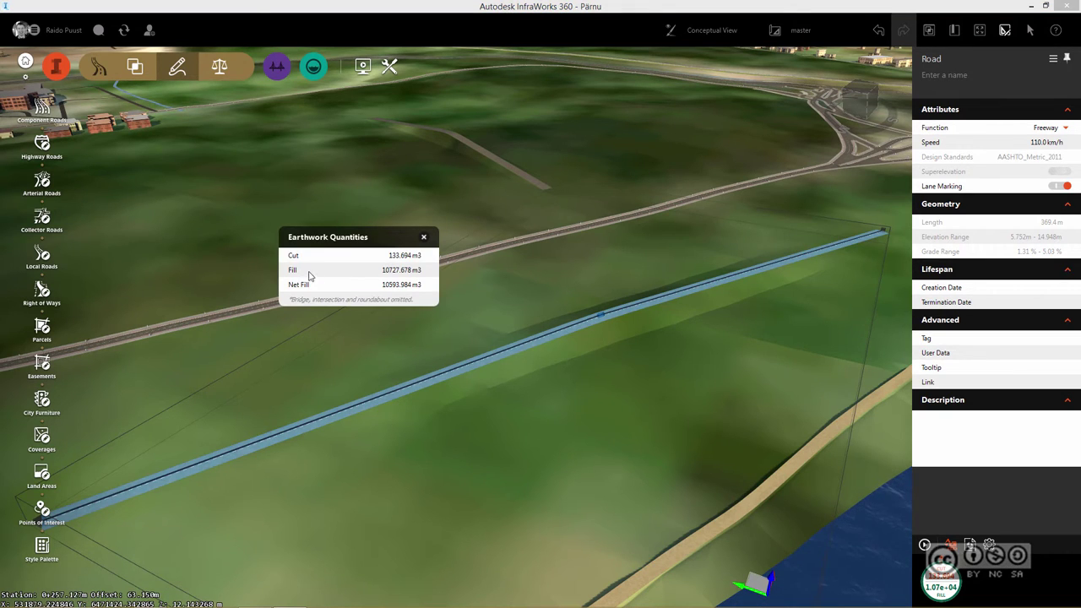
left_click(424, 237)
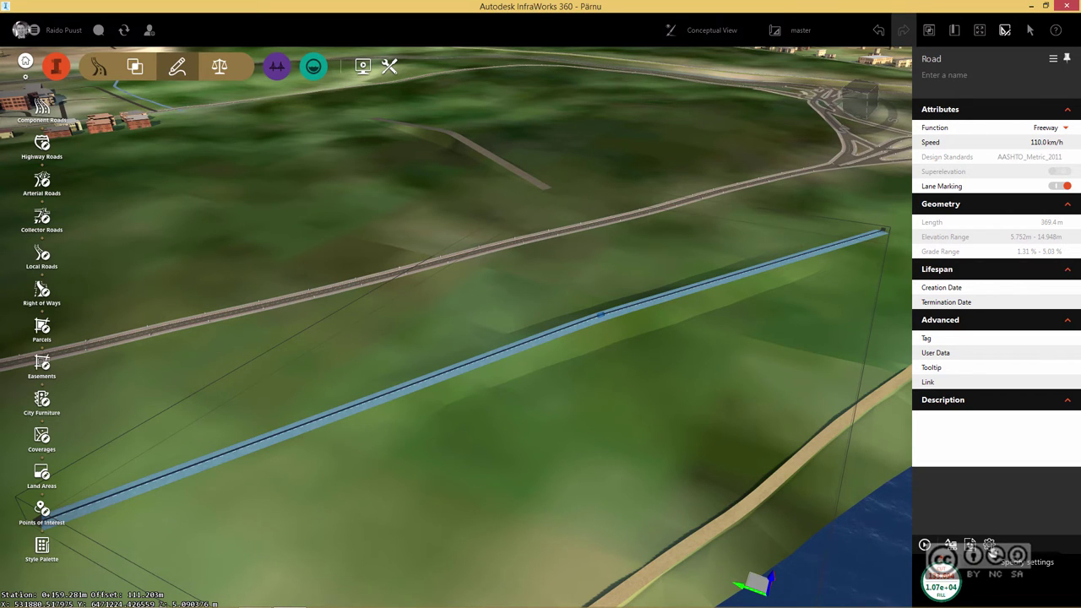
left_click(990, 545)
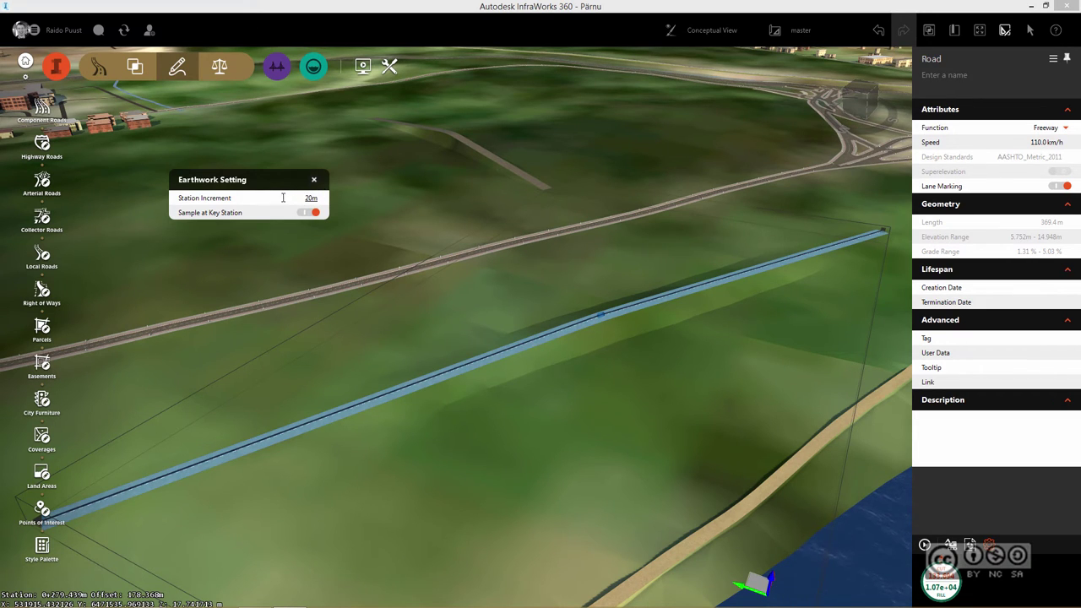
left_click(314, 179)
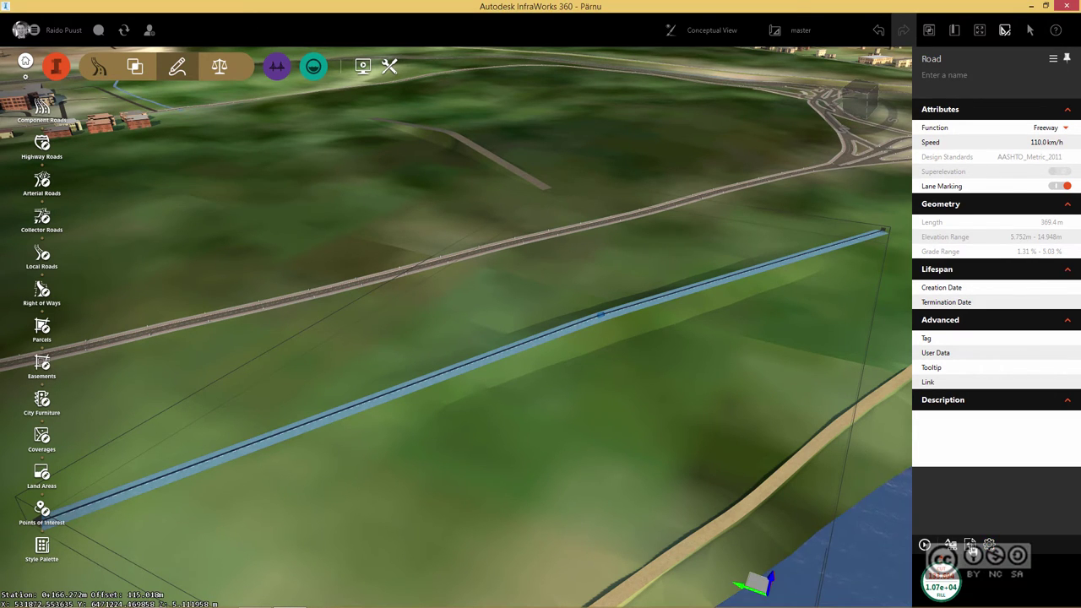
Generate the earthwork report and save it as Pärnu-Design Road 19.csv on the Desktop
left_click(971, 547)
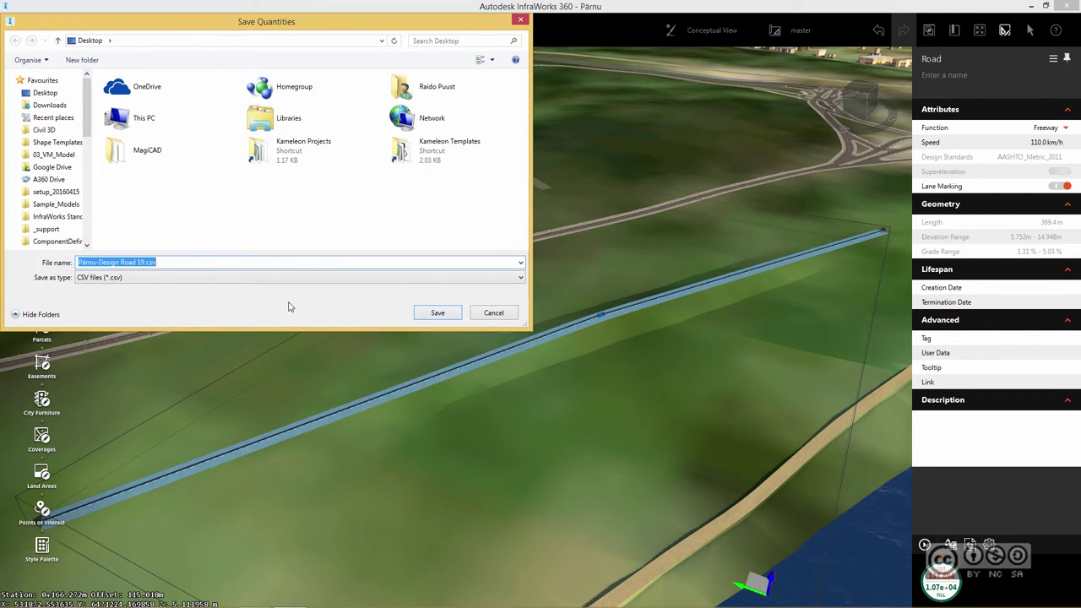
key("Return")
scroll(314, 192, "down", 4)
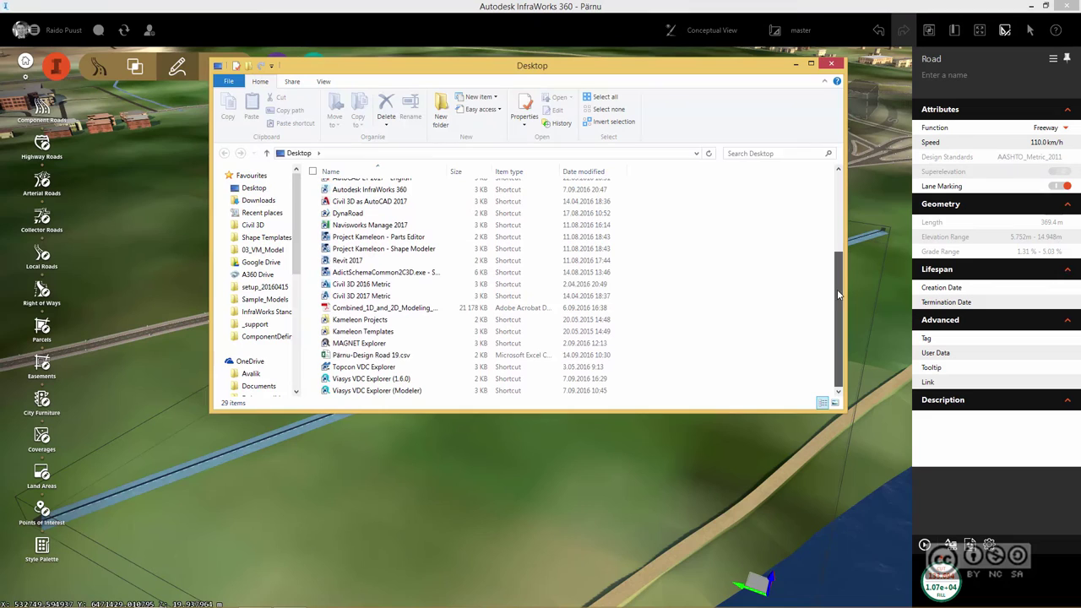
Open Pärnu-Design Road 19.csv from the Desktop folder in Excel
left_click(391, 356)
double_click(391, 357)
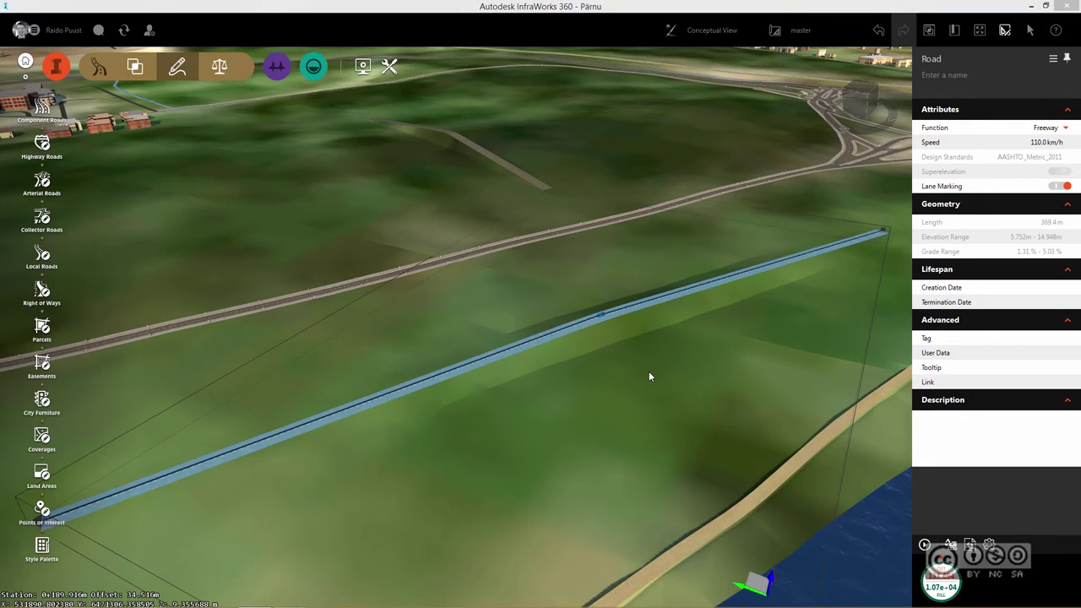
right_click(637, 306)
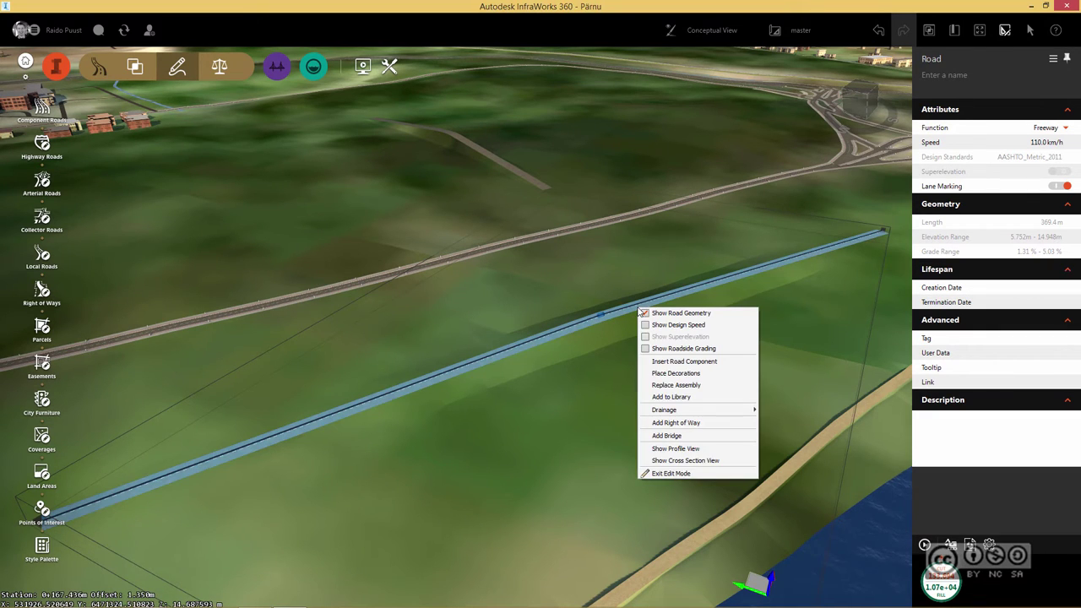
left_click(693, 461)
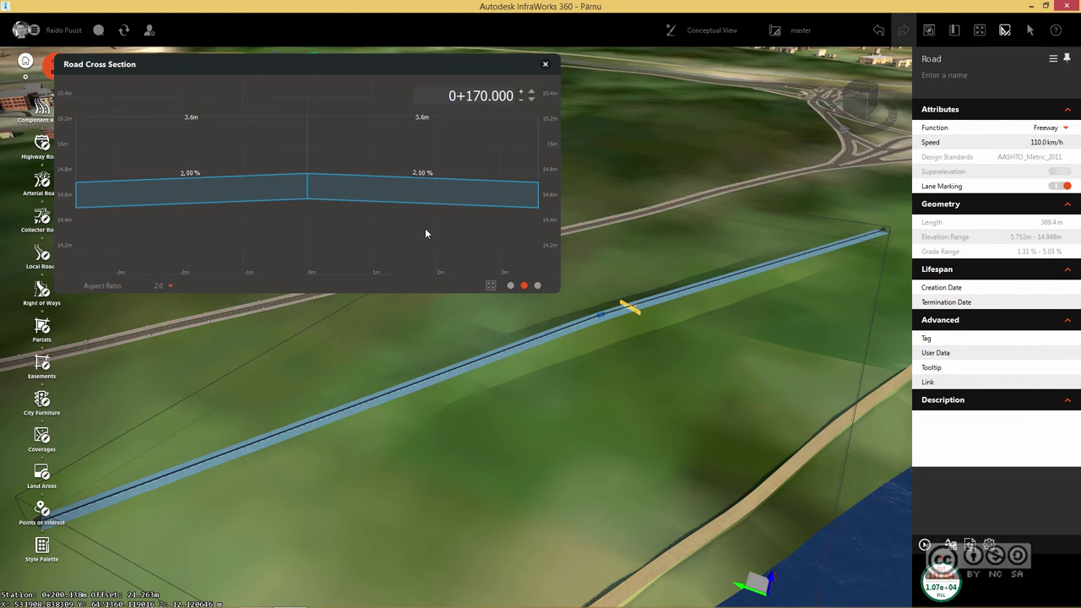
left_click(538, 286)
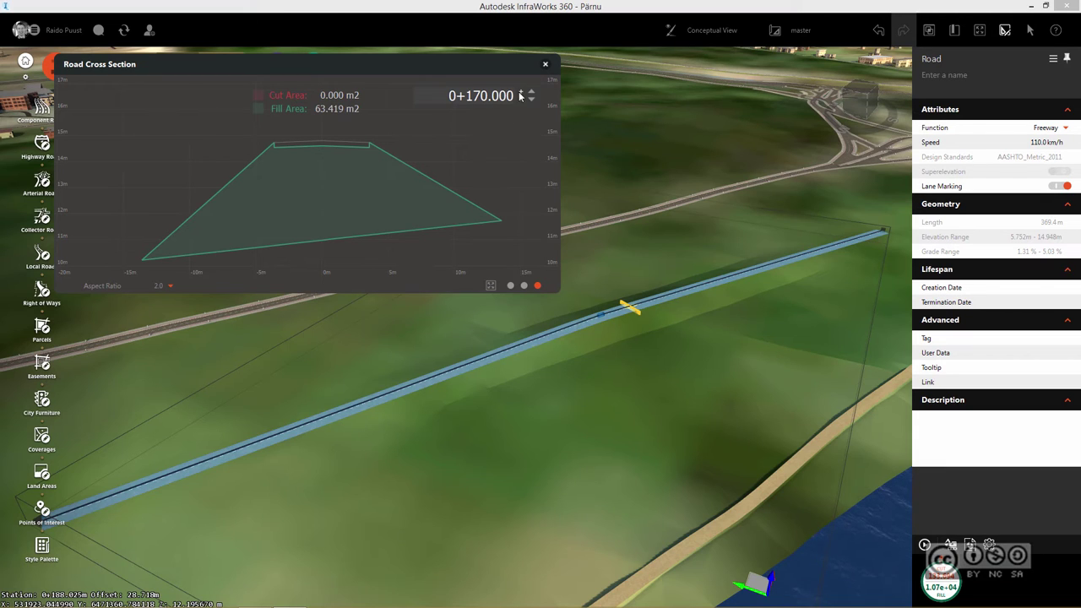
scroll(431, 148, "up", 2)
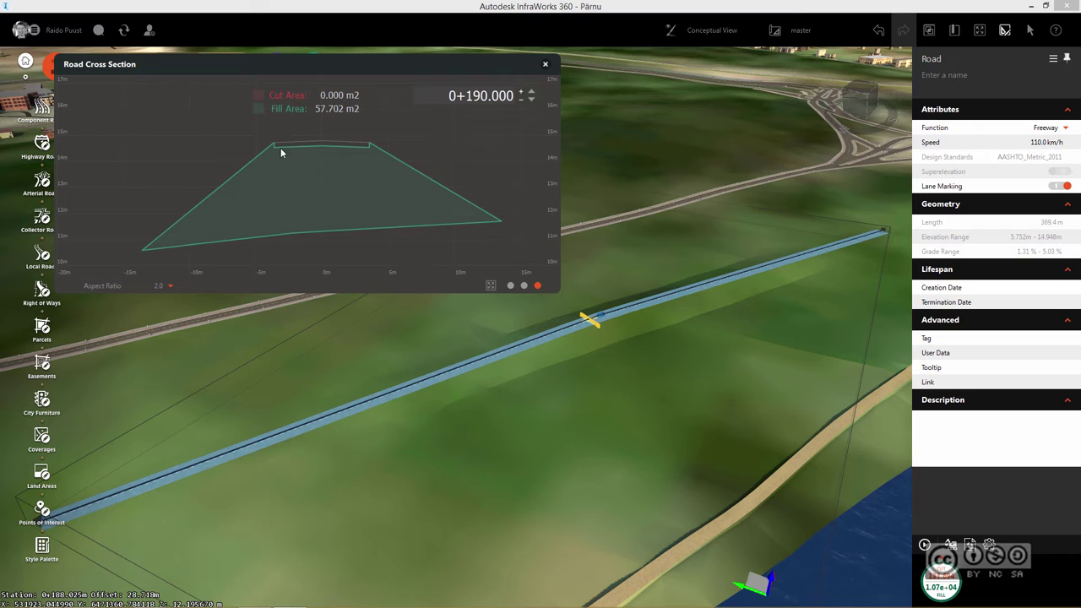
left_click(545, 66)
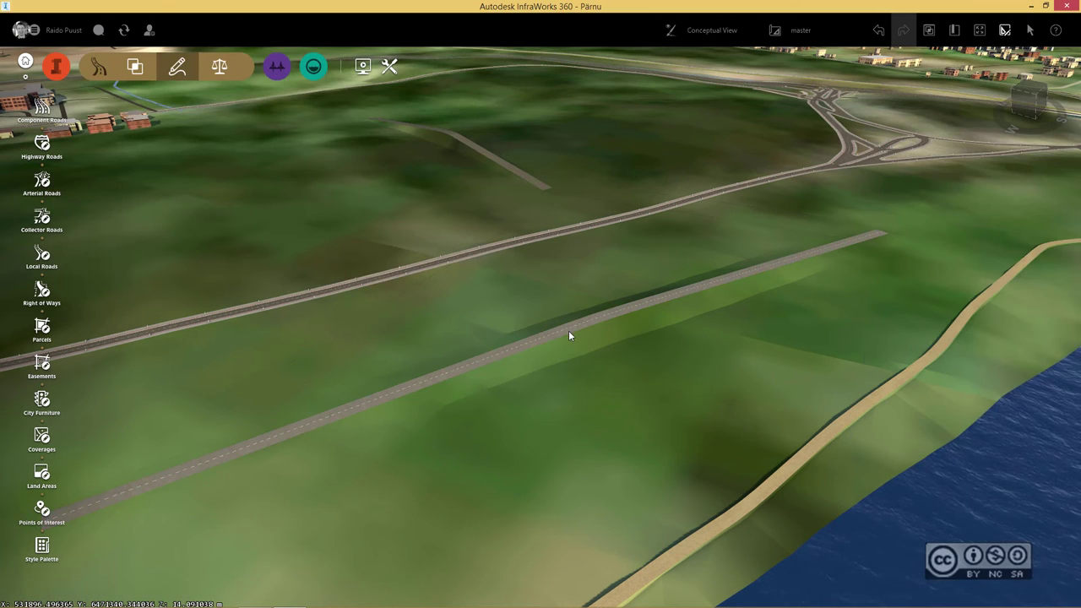
Replace one lane of the sketched road with the LaneHeight600mm component style
left_click(570, 334)
double_click(571, 332)
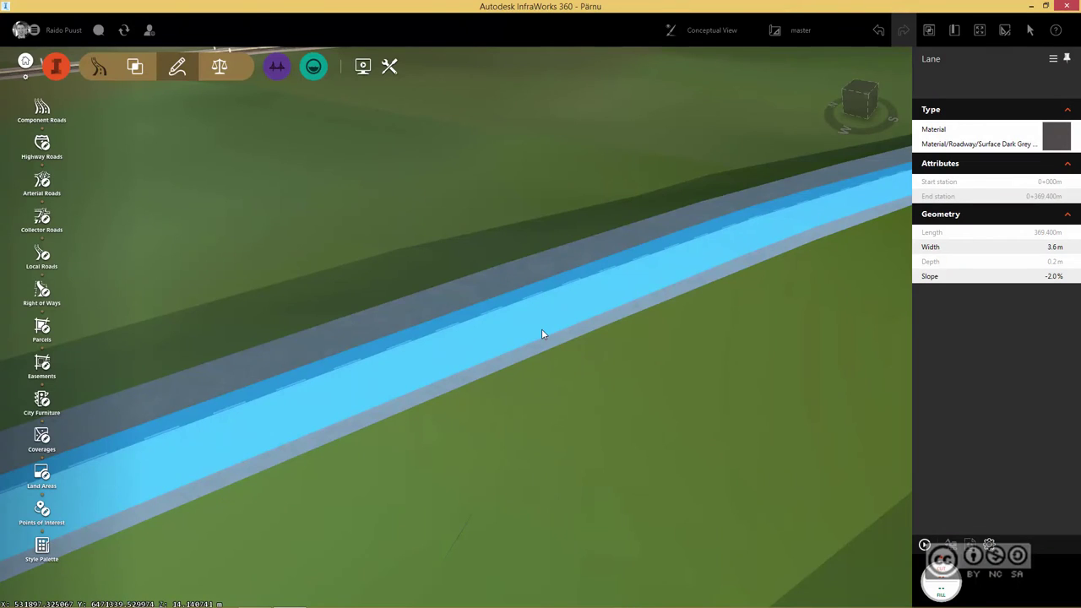
right_click(540, 321)
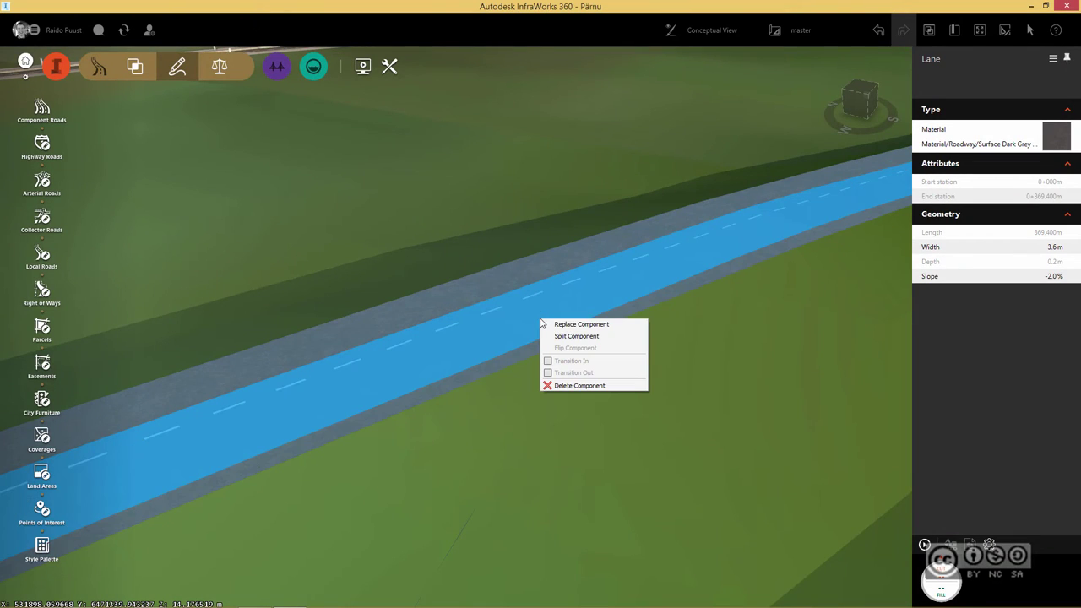
left_click(604, 328)
left_click(602, 286)
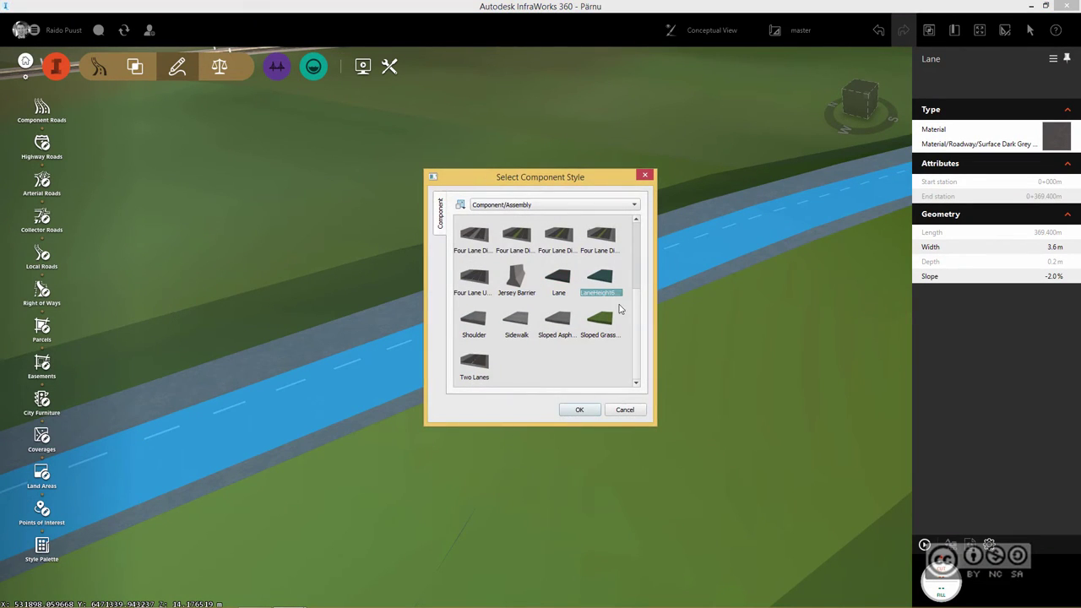
left_click(576, 410)
Reselect the road with the raised lane to show its cross section at station 0+200.000
left_click(610, 314)
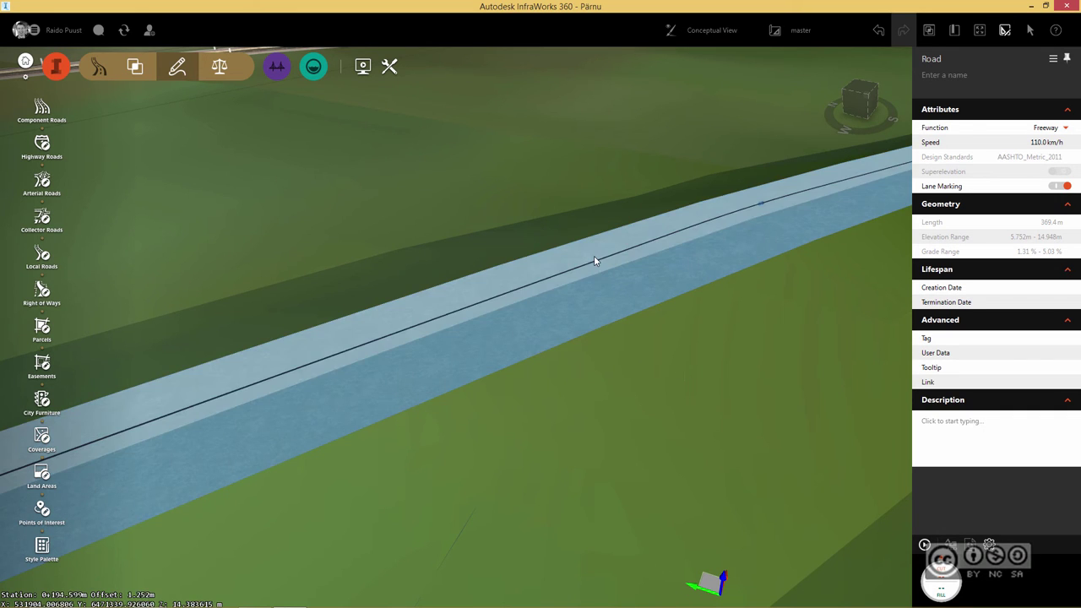
left_click(594, 255)
scroll(581, 277, "down", 3)
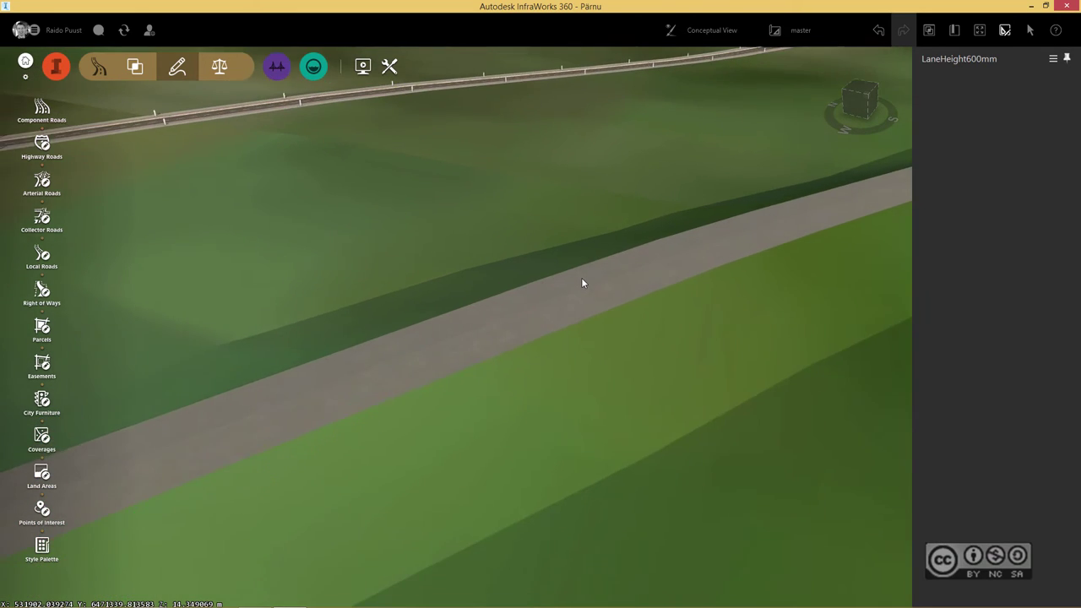
left_click(584, 293)
right_click(592, 295)
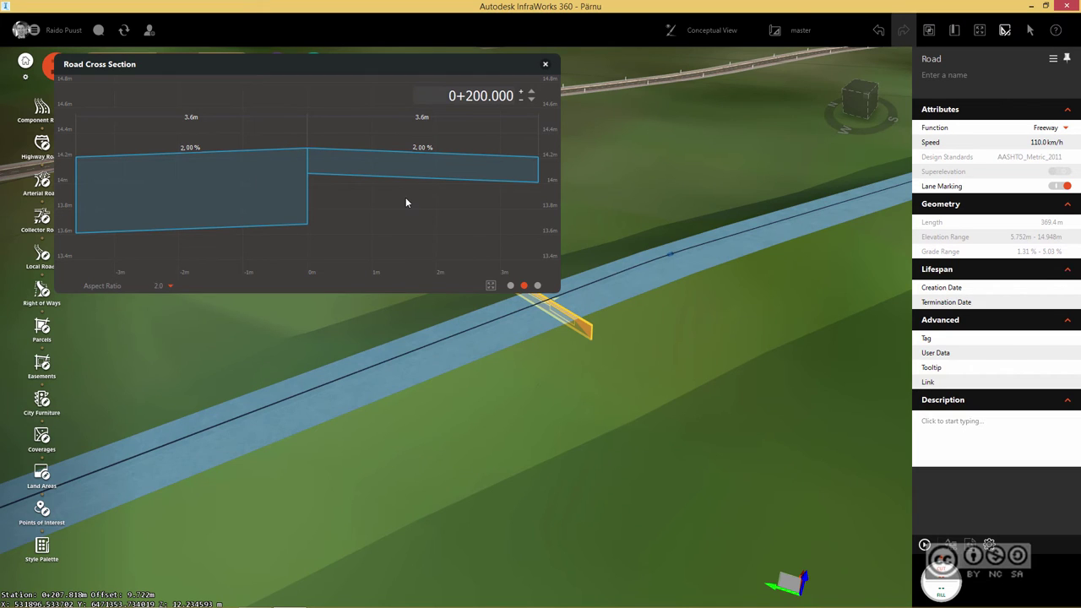
key("Escape")
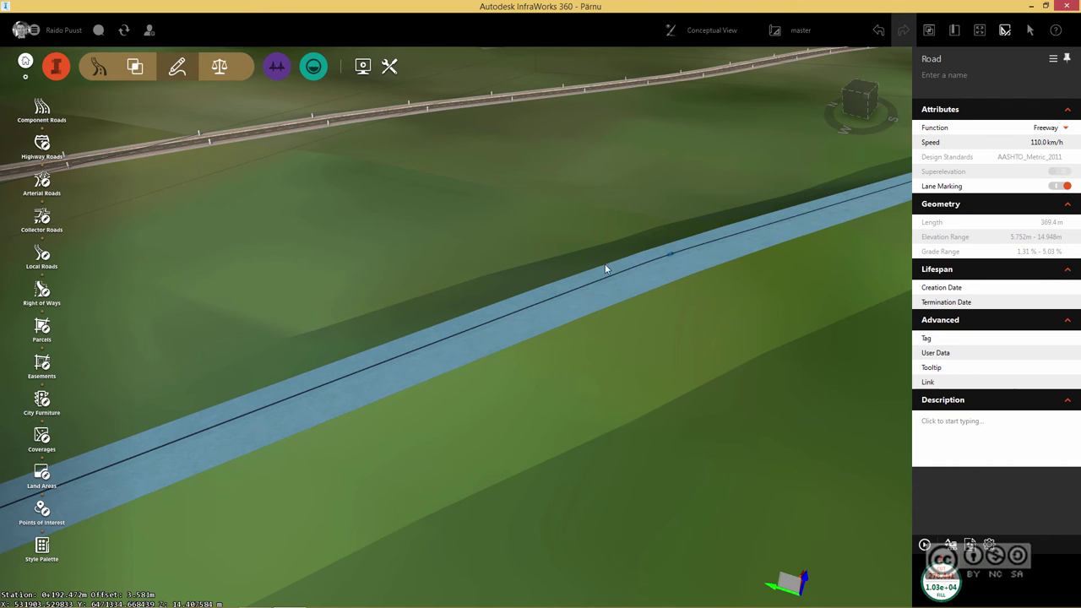
right_click(599, 293)
left_click(666, 446)
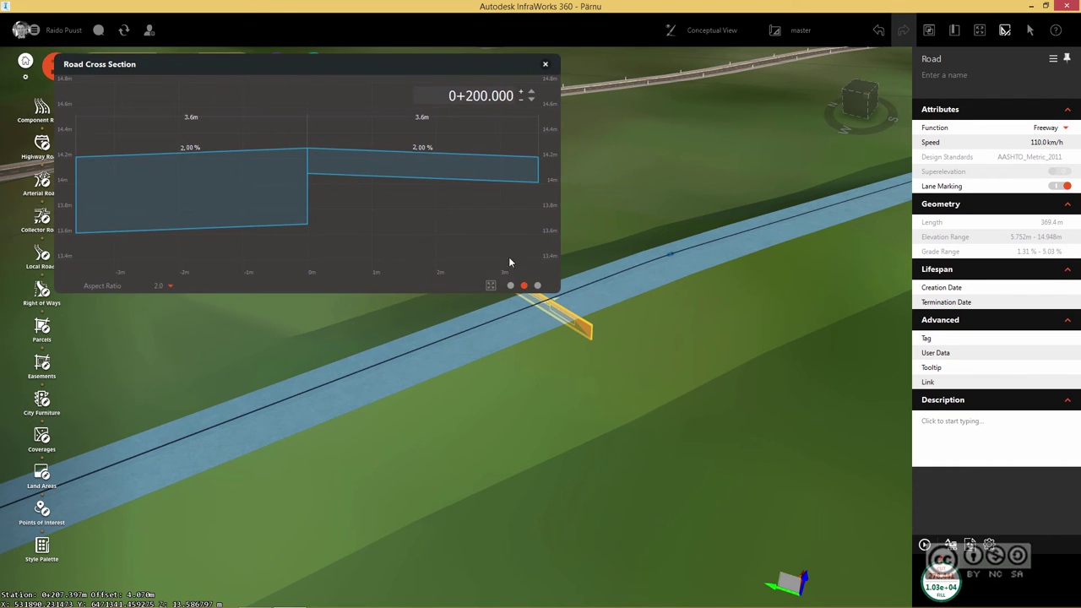
left_click(537, 286)
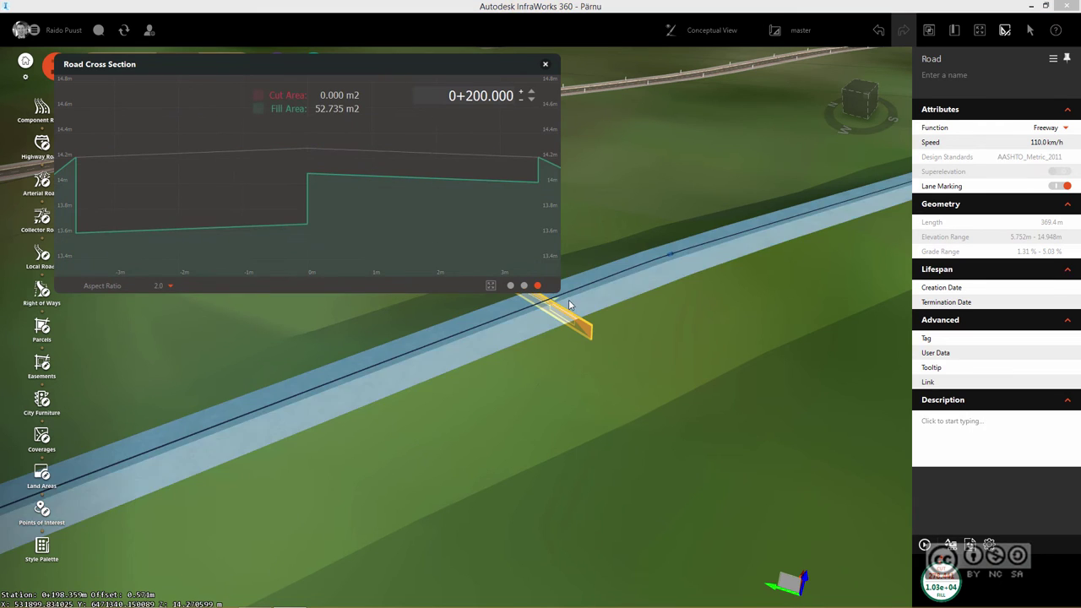
left_click(559, 395)
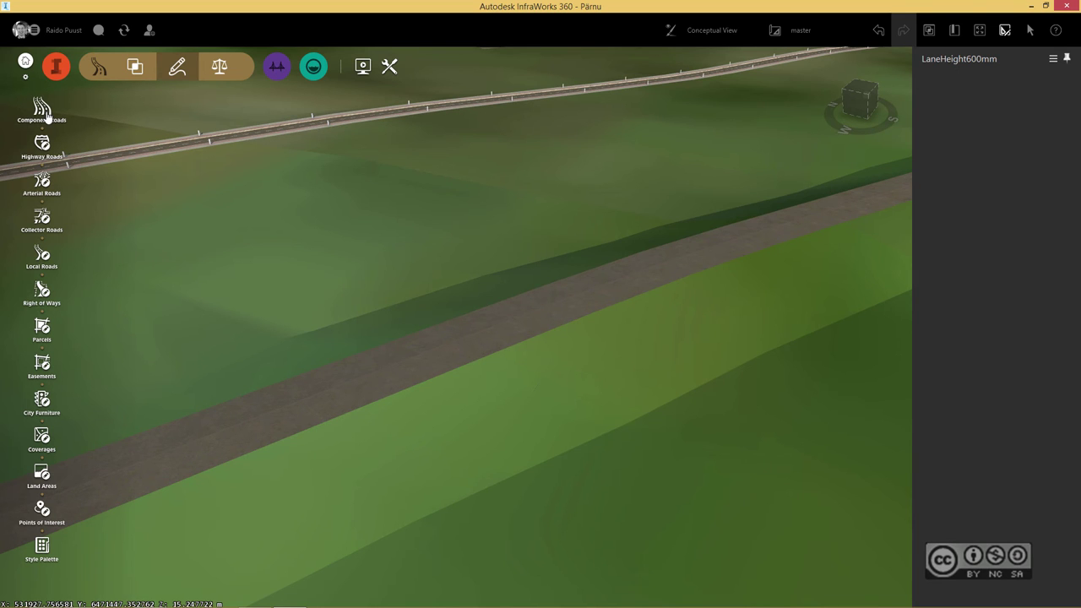
Finish editing the shoreline road, then select the river-crossing Local road and open its actions
scroll(509, 244, "down", 6)
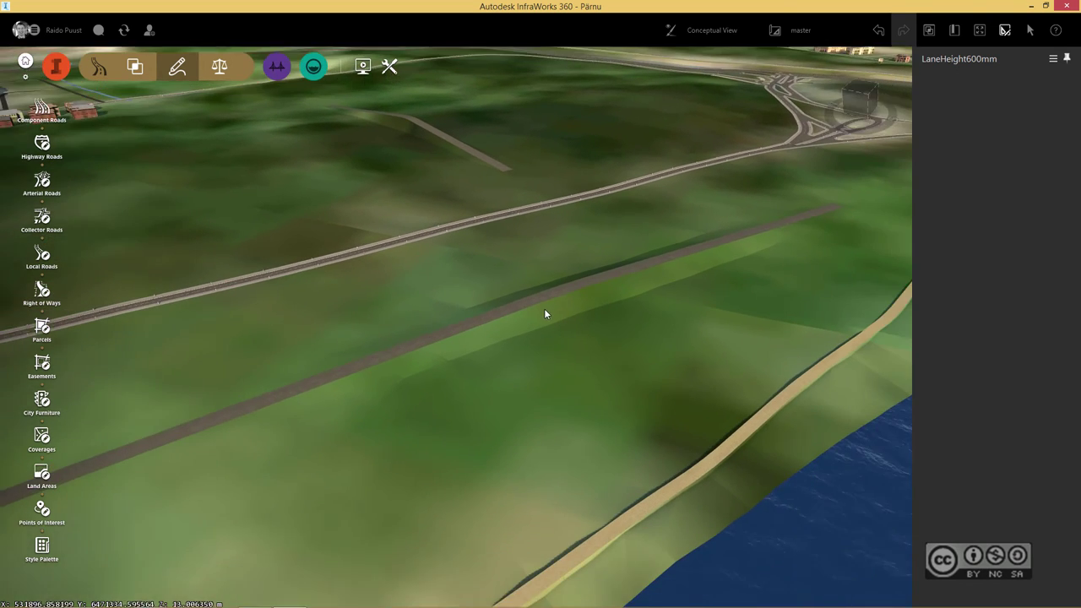
scroll(544, 313, "down", 2)
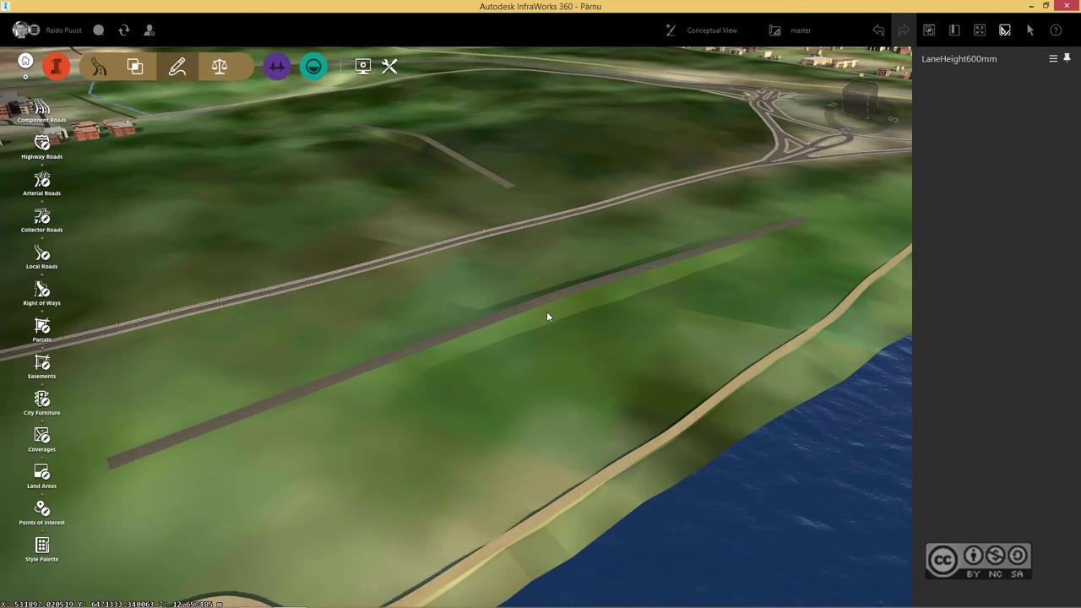
left_click(713, 408)
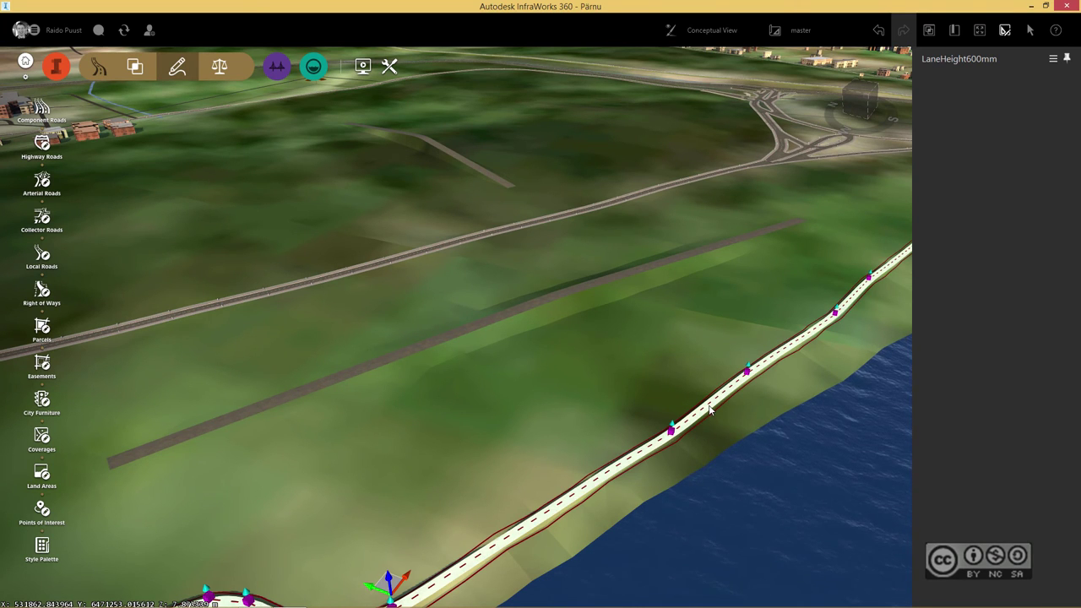
right_click(709, 408)
left_click(781, 461)
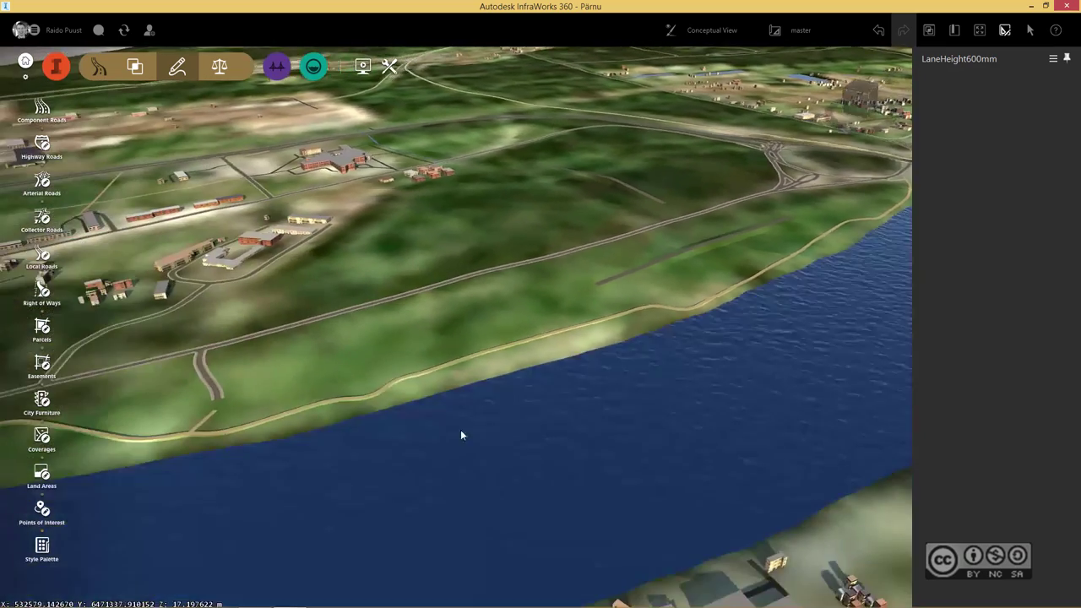
left_click(463, 524)
right_click(463, 524)
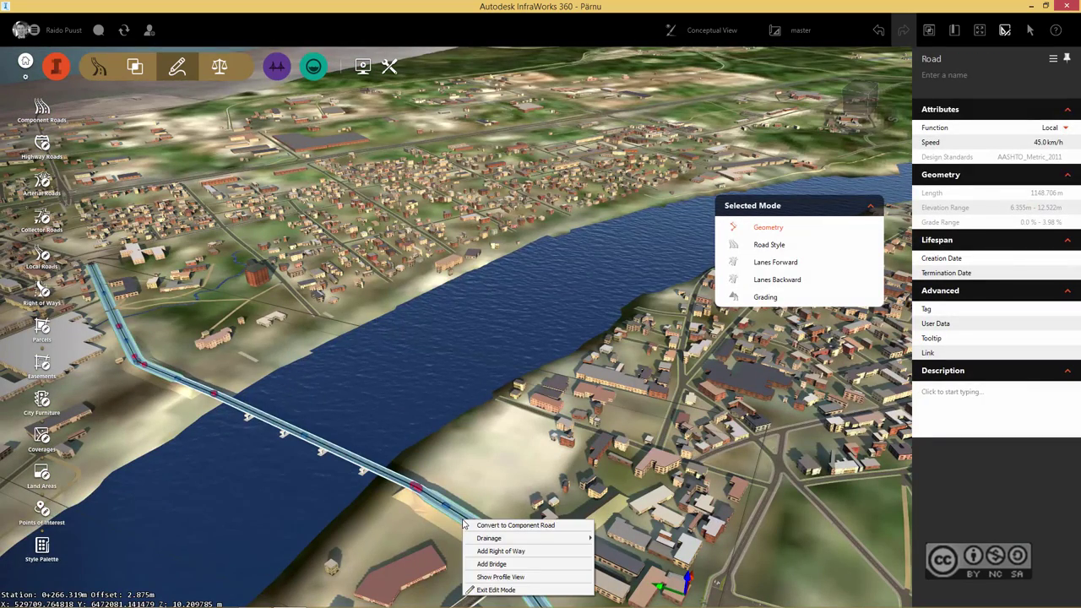
Convert the bridge road to a component road with Street Style All styles and the Two Lanes assembly
left_click(525, 528)
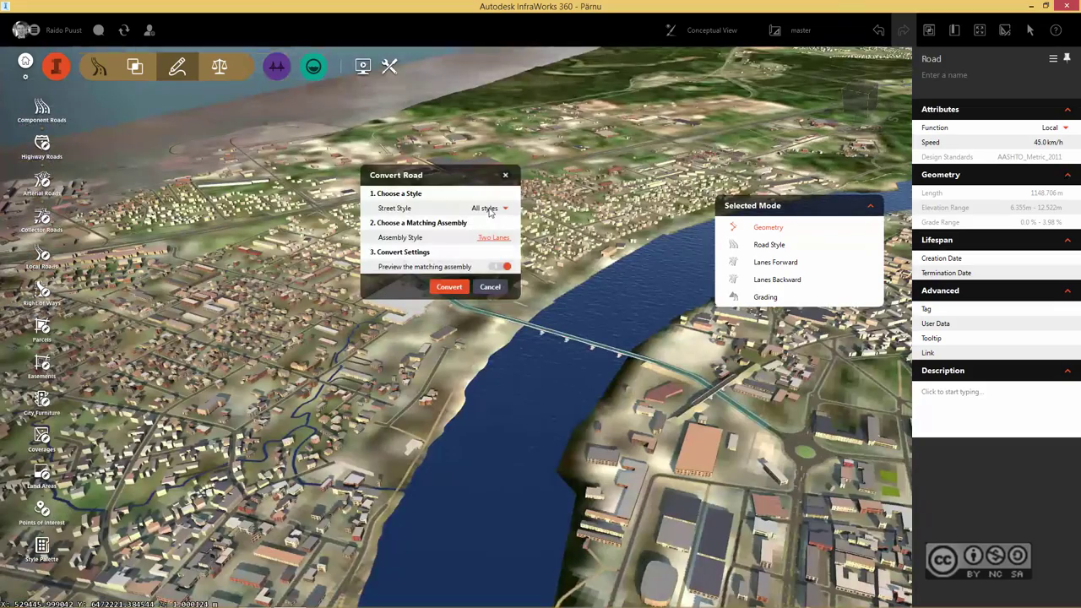
left_click(506, 209)
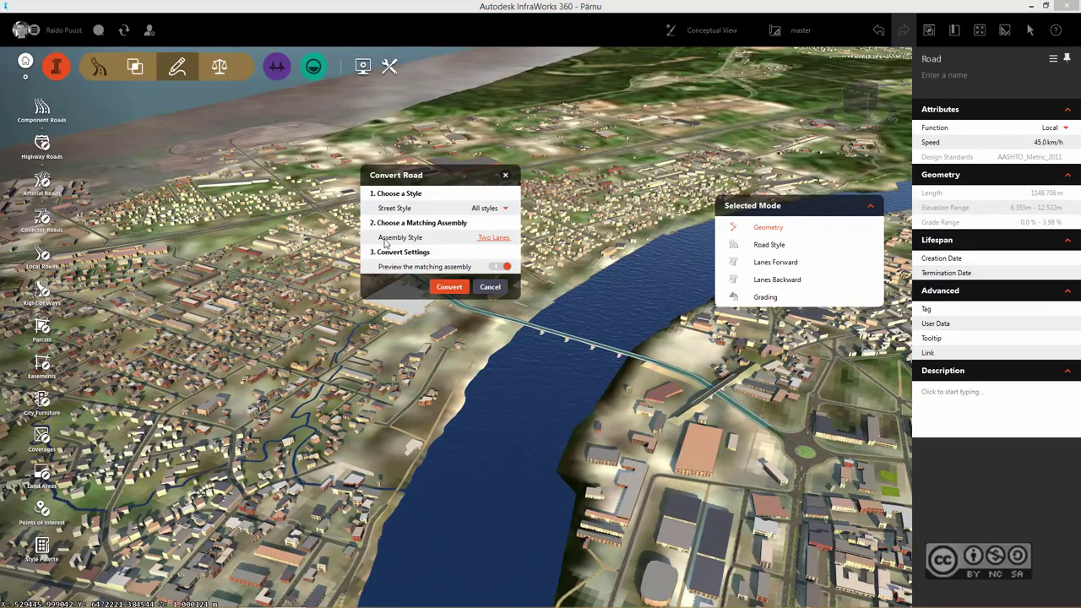
left_click(448, 287)
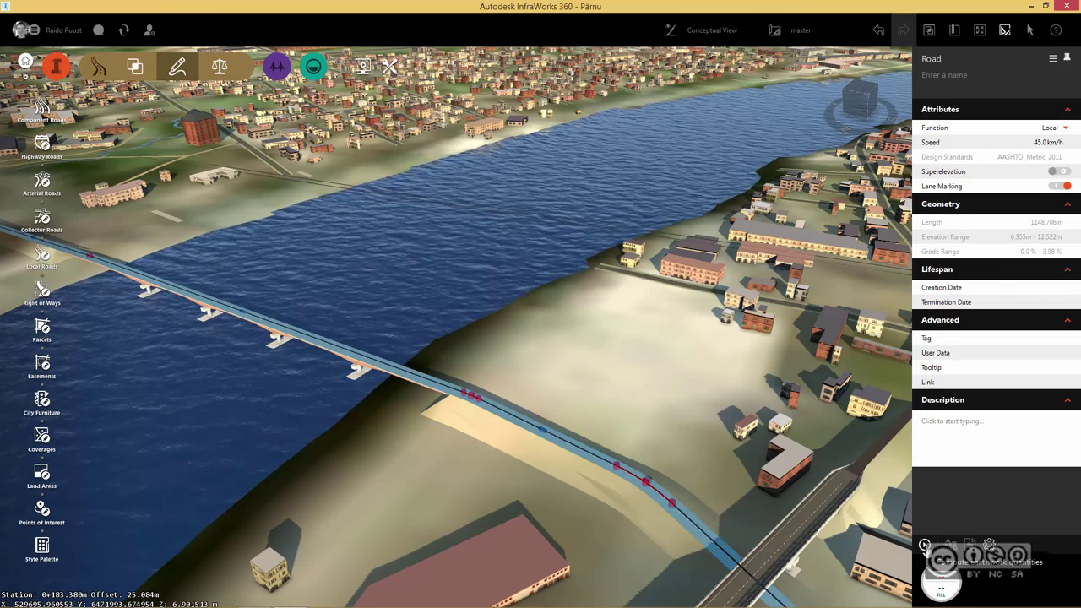
left_click_drag(528, 362, 704, 363)
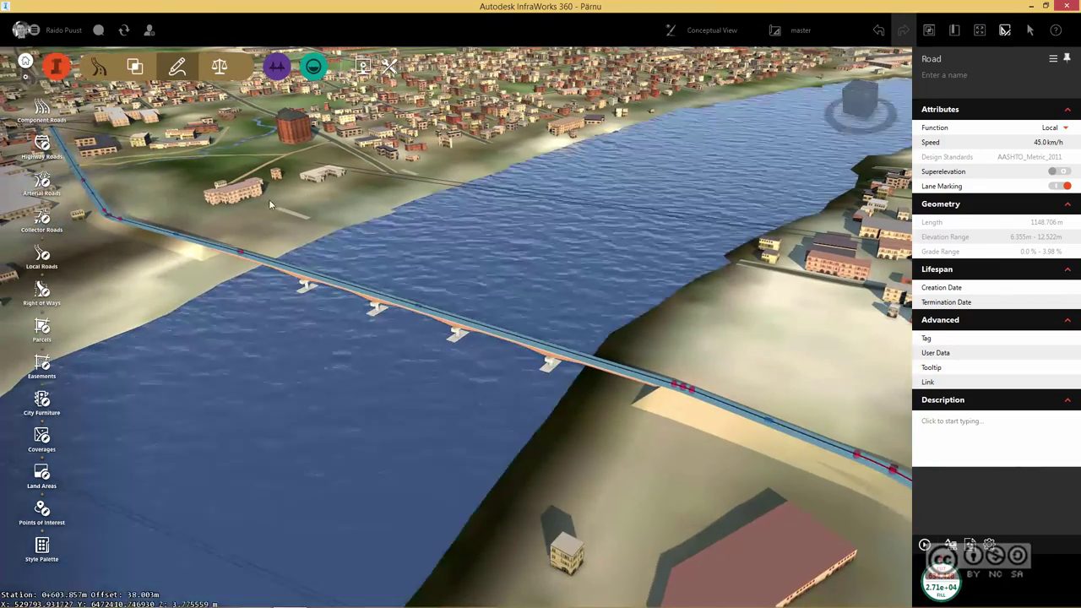